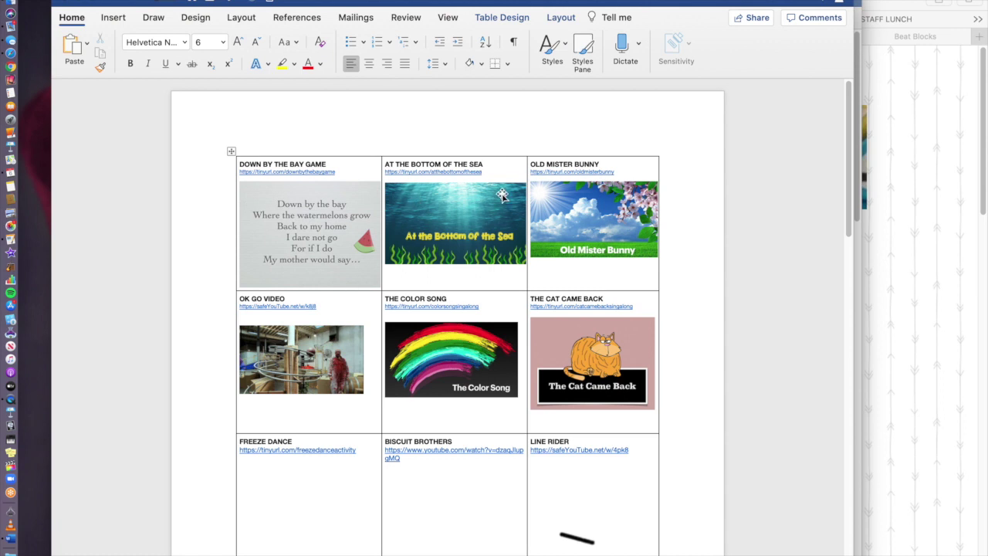
Select the tinyurl address written under the At the Bottom of the Sea picture.
{"action": "left_click", "coordinate": [481, 220]}
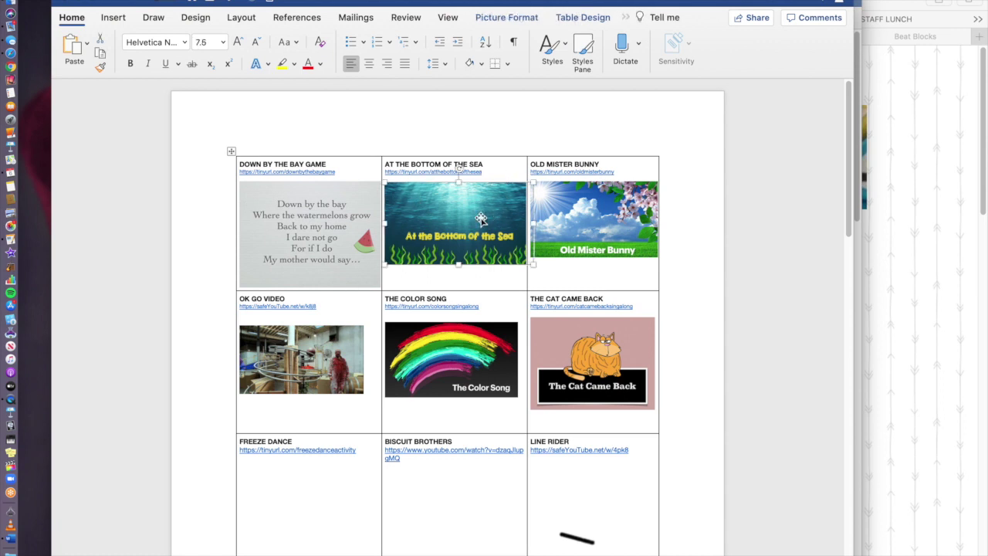
{"action": "left_click", "coordinate": [486, 173]}
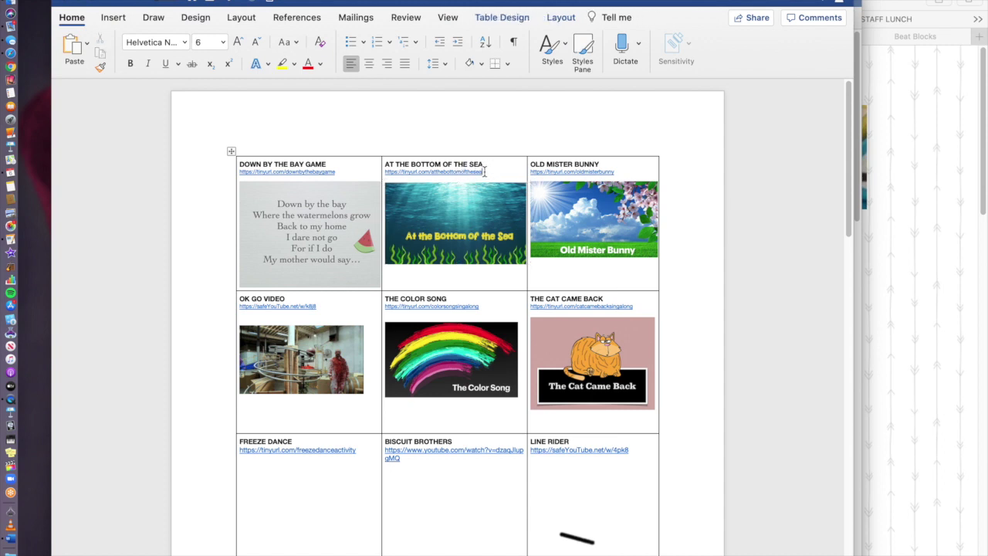
{"action": "left_click_drag", "start_coordinate": [394, 170], "coordinate": [382, 167]}
Close the At the Bottom of the Sea video tab in Chrome and return to Word.
{"action": "left_click", "coordinate": [496, 177]}
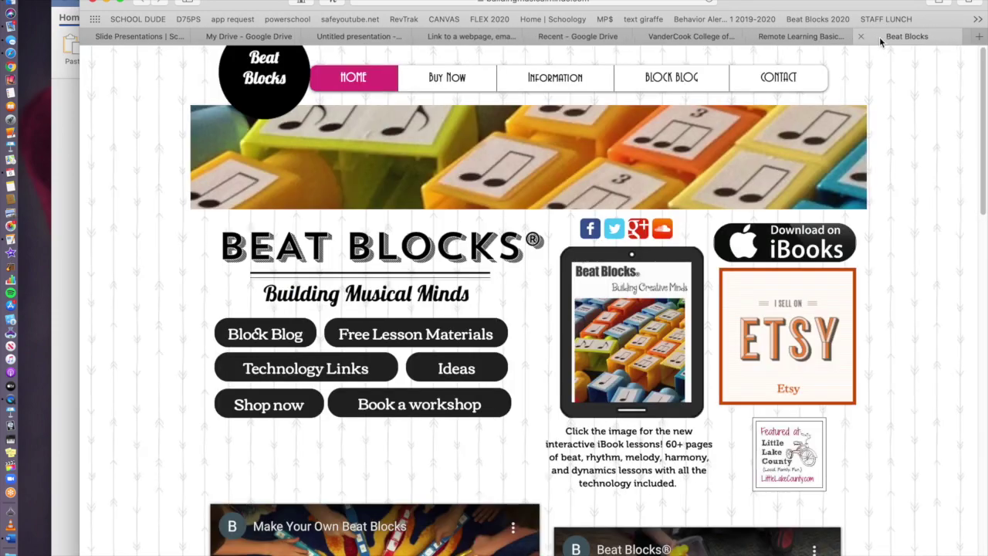
{"action": "left_click", "coordinate": [879, 37]}
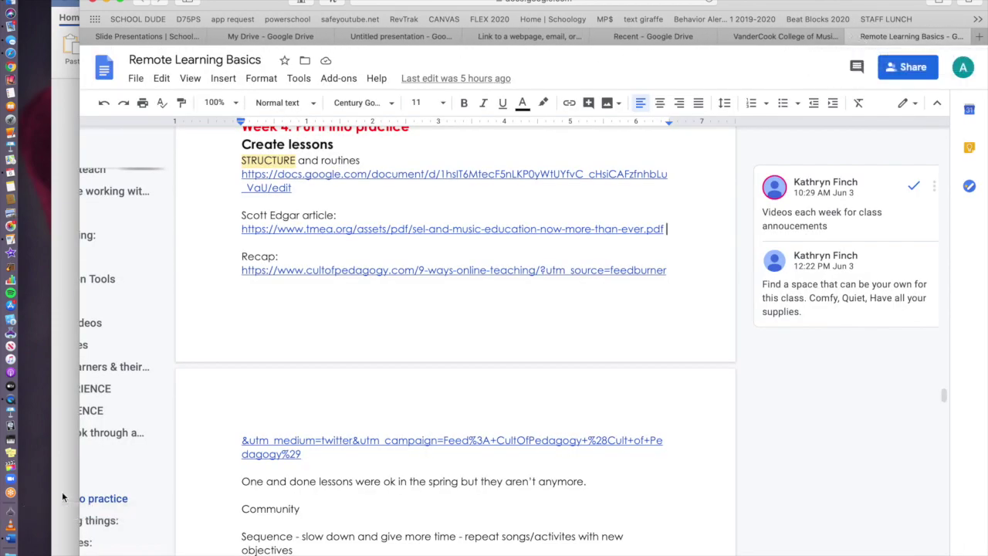
{"action": "key", "text": "super+Tab"}
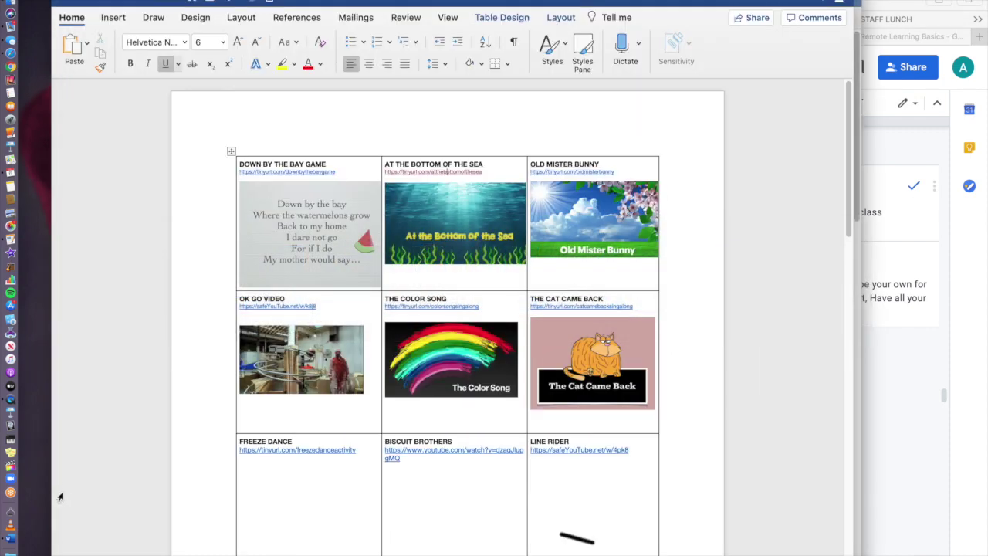
Try adding a hyperlink to the sea picture through Insert > Hyperlink, then cancel it.
{"action": "left_click", "coordinate": [503, 177]}
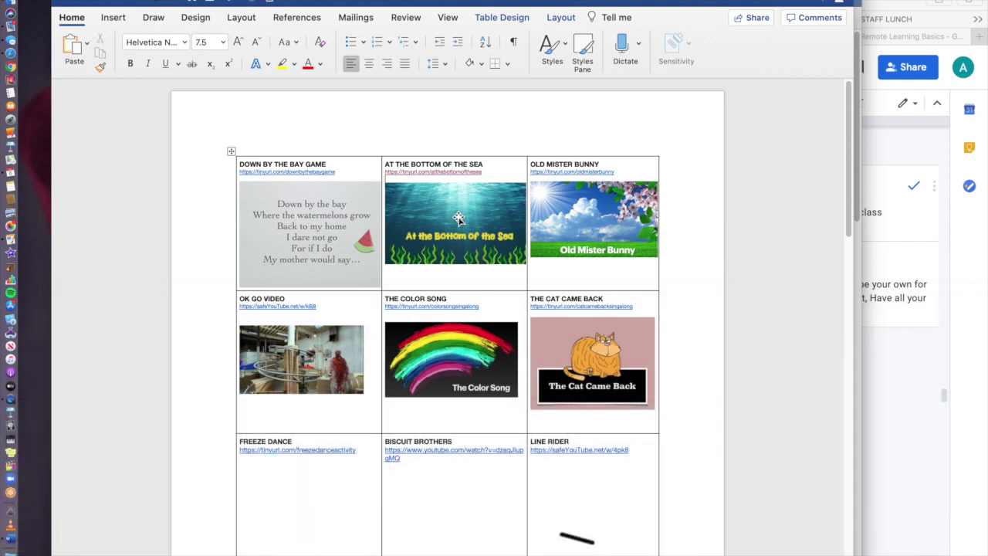
{"action": "left_click", "coordinate": [458, 219]}
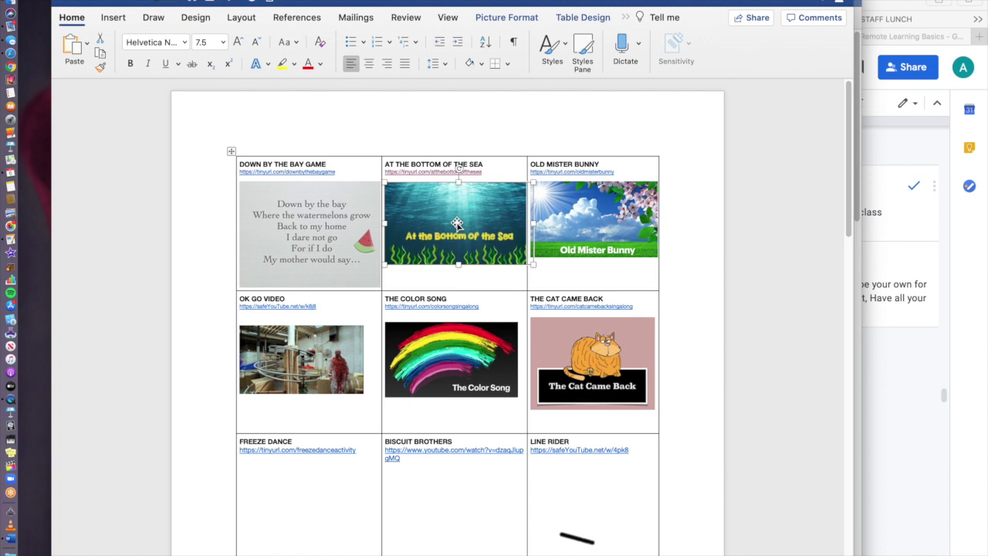
{"action": "right_click", "coordinate": [457, 224]}
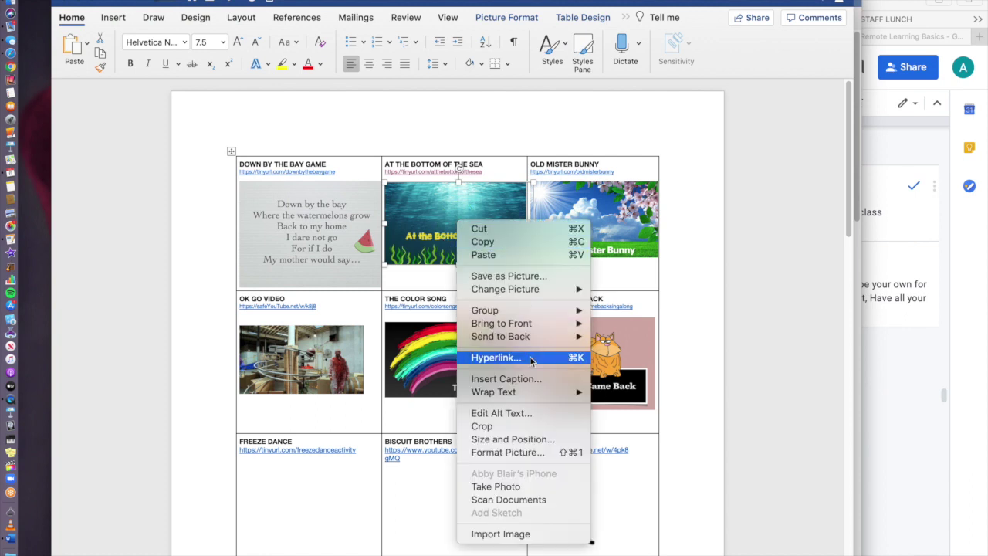
{"action": "left_click", "coordinate": [415, 131]}
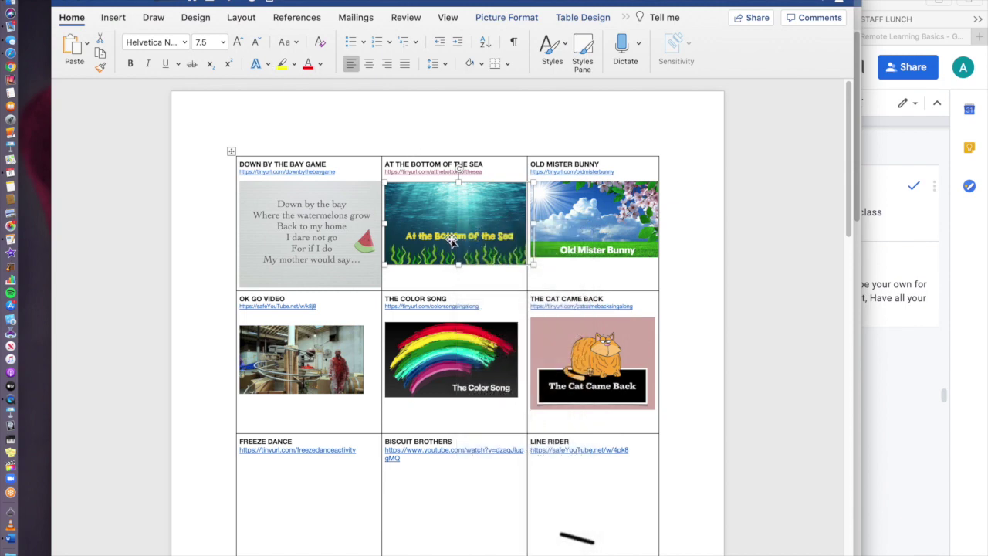
{"action": "left_click", "coordinate": [219, 1]}
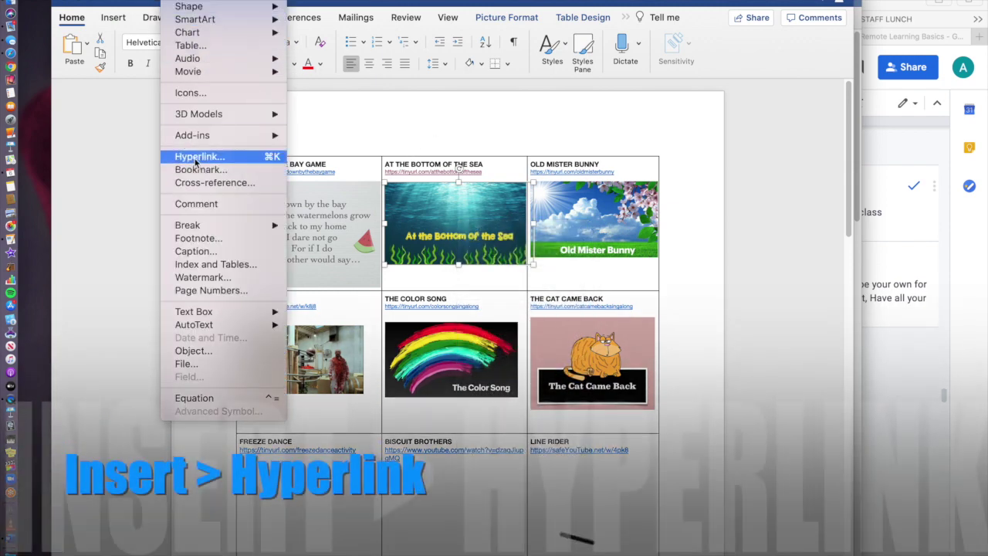
{"action": "left_click", "coordinate": [198, 157]}
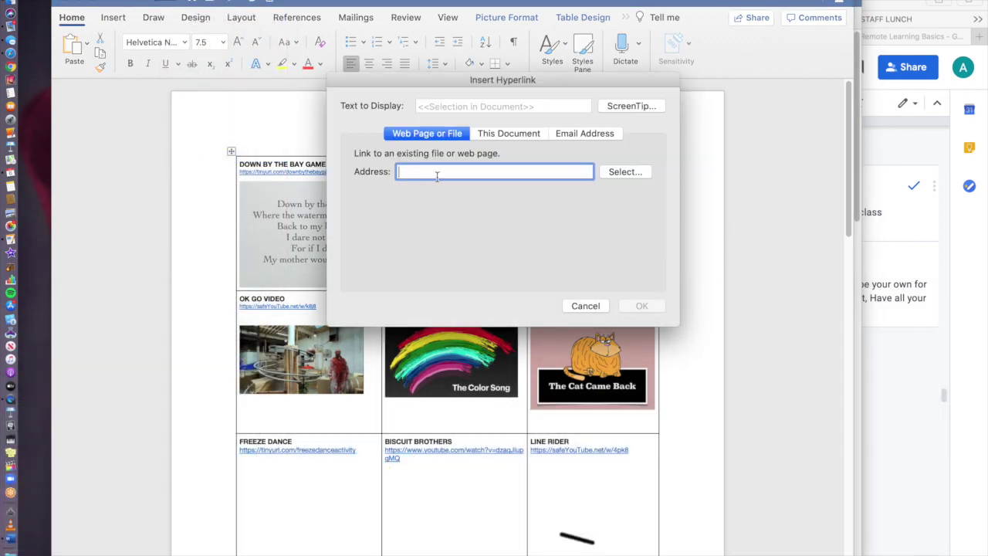
{"action": "left_click_drag", "start_coordinate": [409, 86], "coordinate": [408, 299]}
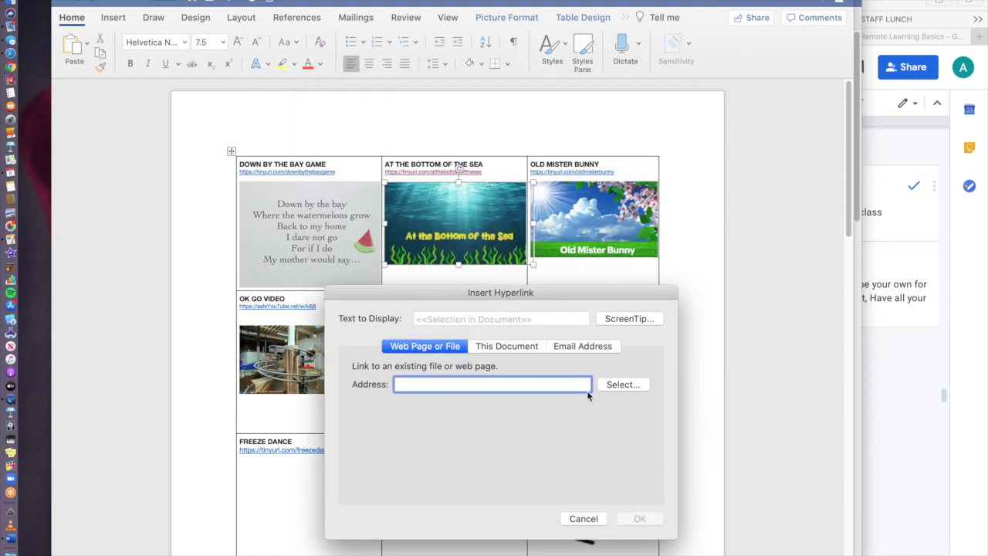
{"action": "left_click", "coordinate": [590, 515]}
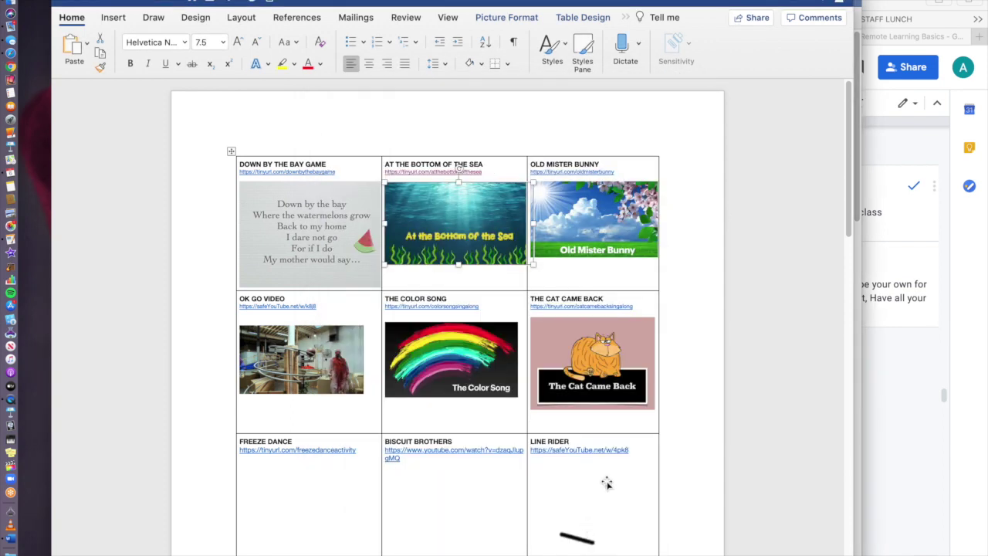
Select the sea title and address, then bring up the sea picture's context menu.
{"action": "left_click", "coordinate": [486, 171]}
{"action": "left_click_drag", "start_coordinate": [486, 171], "coordinate": [385, 176]}
{"action": "key", "text": "super+c"}
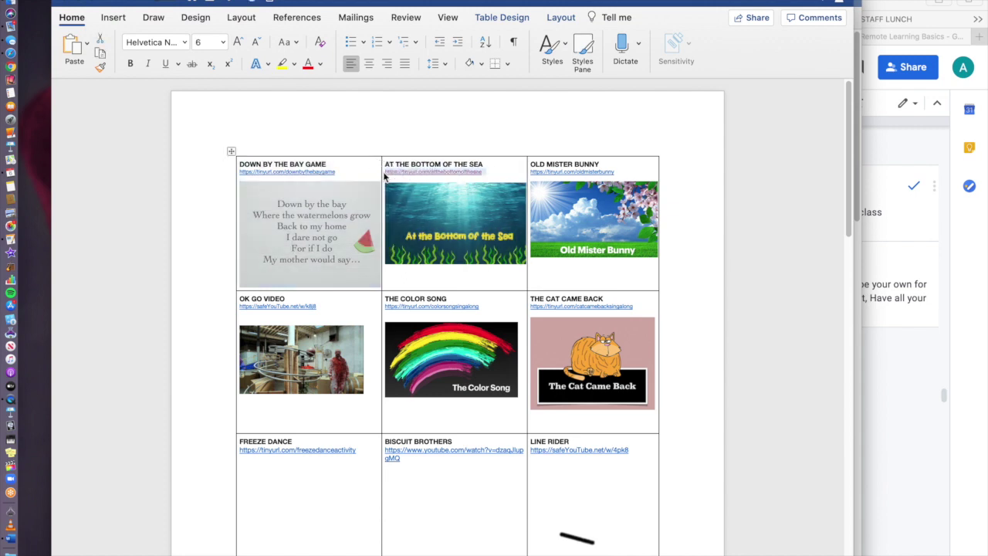
{"action": "right_click", "coordinate": [415, 187]}
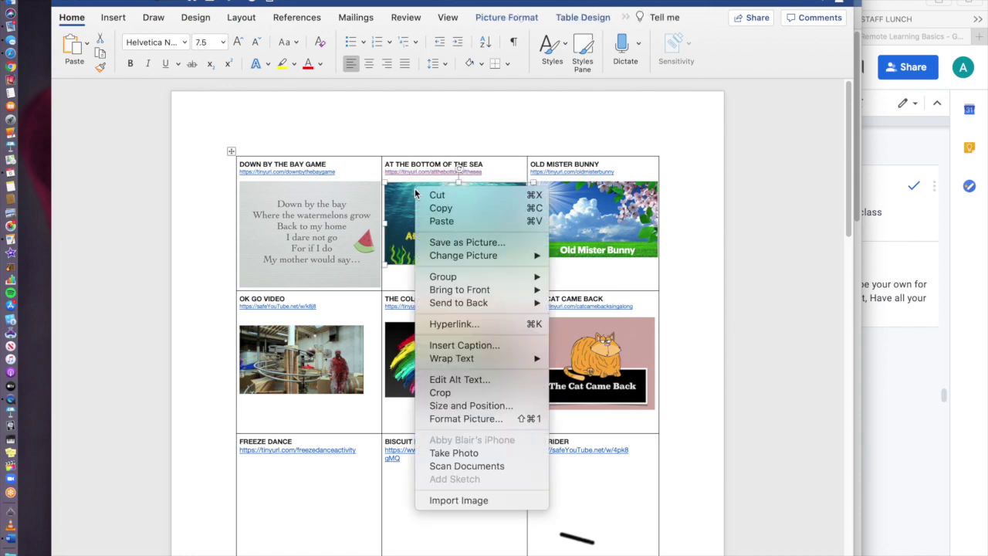
{"action": "left_click", "coordinate": [460, 325]}
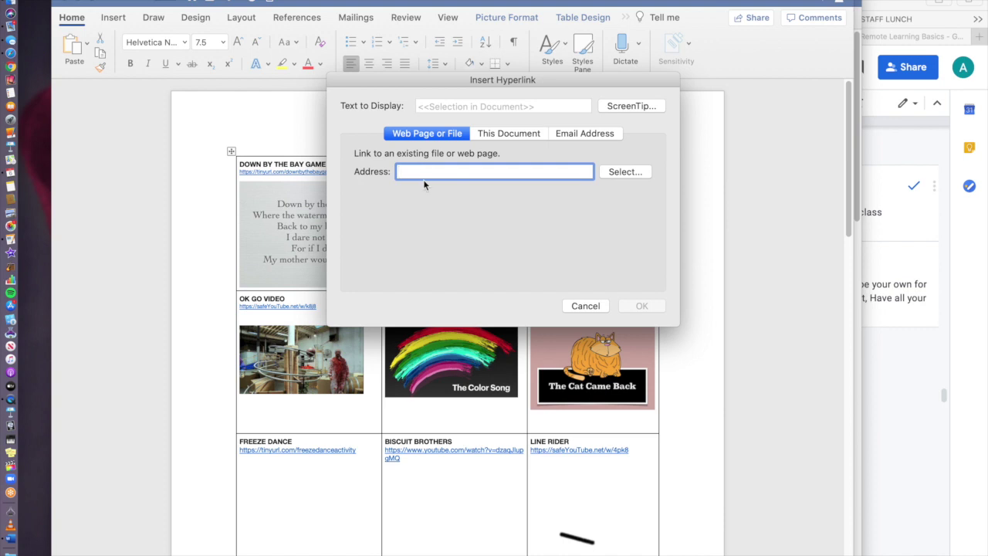
{"action": "key", "text": "super+v"}
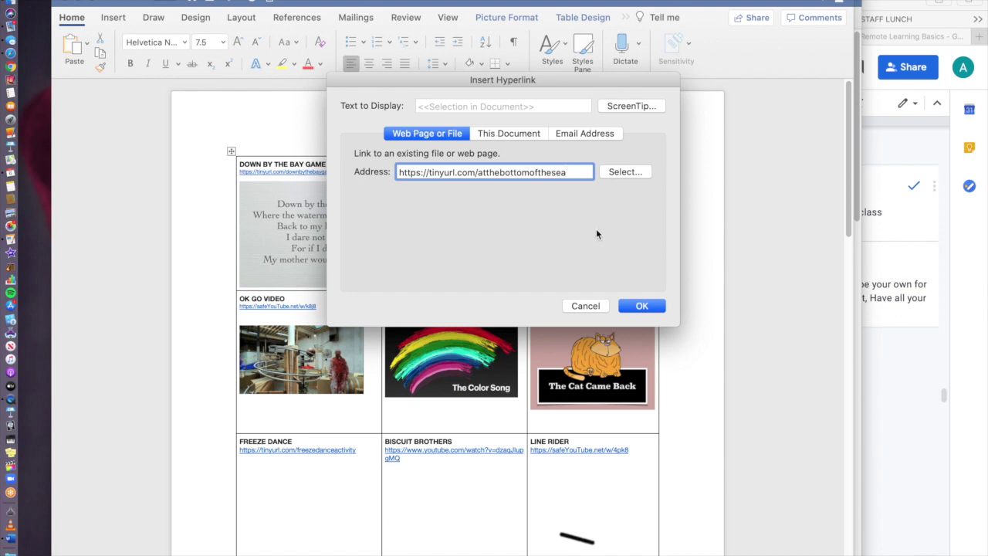
{"action": "left_click", "coordinate": [640, 307]}
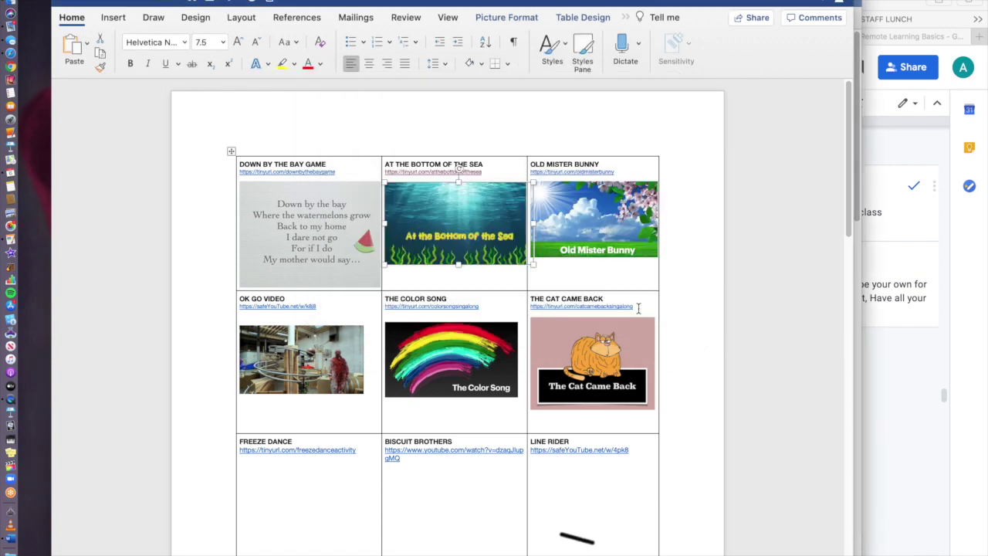
{"action": "left_click", "coordinate": [701, 264]}
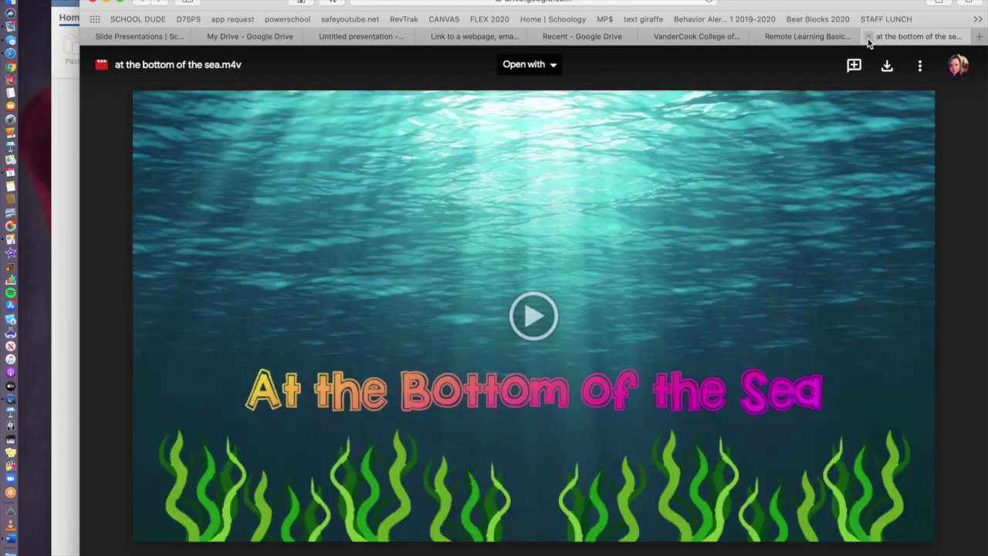
Close the at the bottom of the sea.m4v preview tab and return to the Word choice board.
{"action": "left_click", "coordinate": [866, 37]}
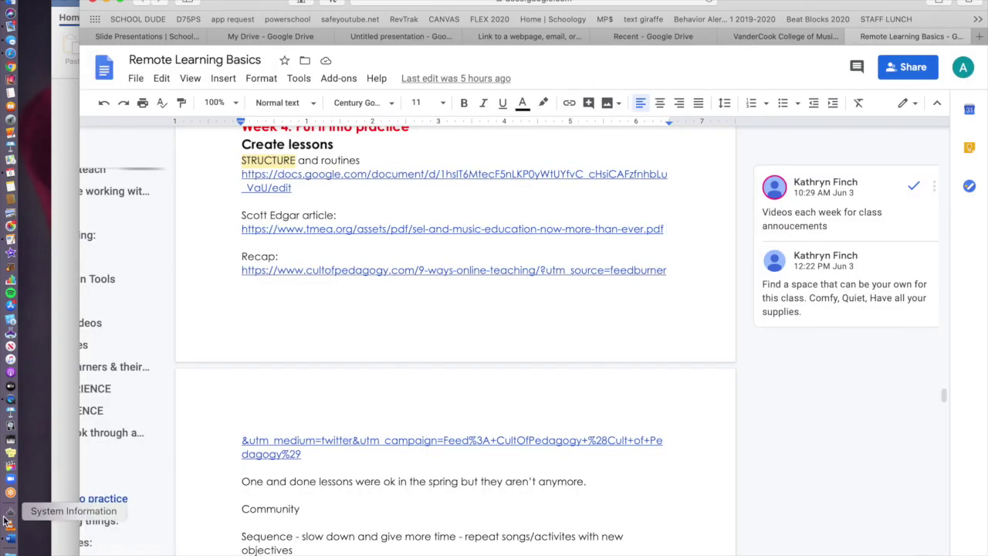
{"action": "left_click", "coordinate": [10, 541]}
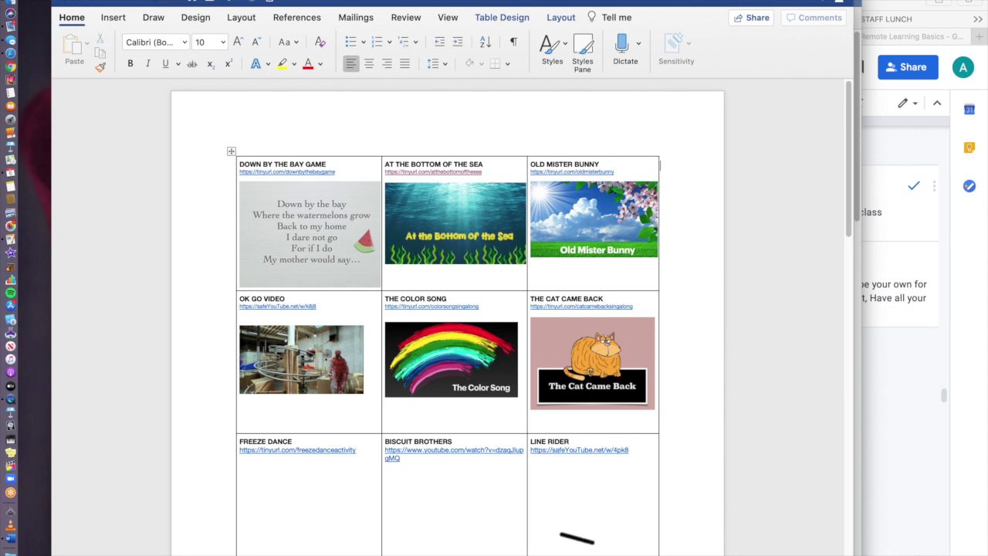
Save a copy named 'choice board PDF' with PDF file format and export it.
{"action": "left_click", "coordinate": [86, 0]}
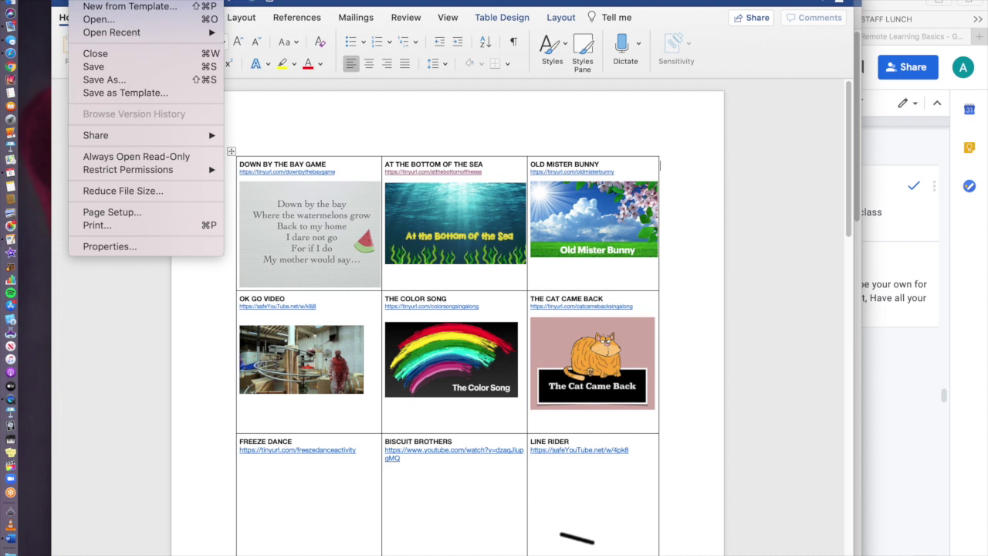
{"action": "mouse_move", "coordinate": [150, 139]}
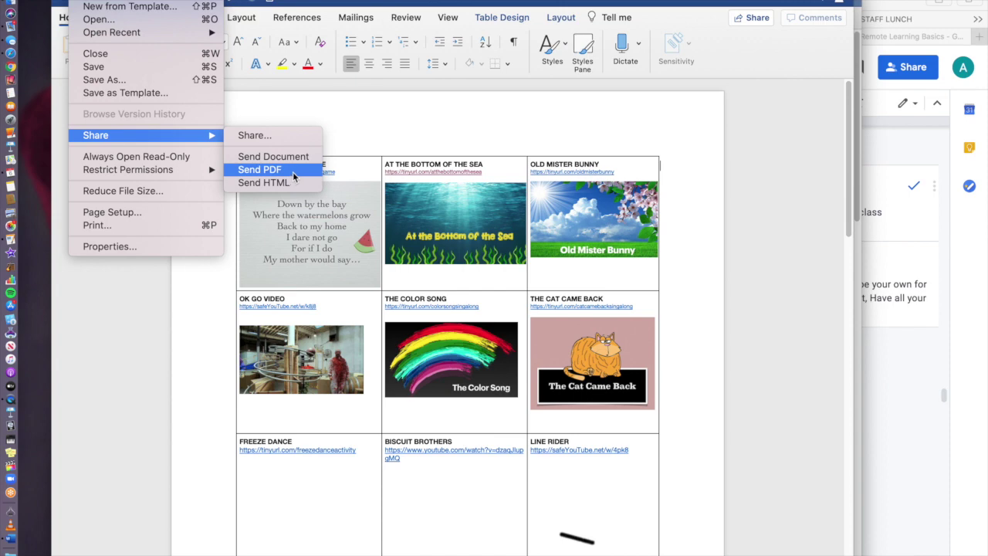
{"action": "left_click", "coordinate": [116, 80]}
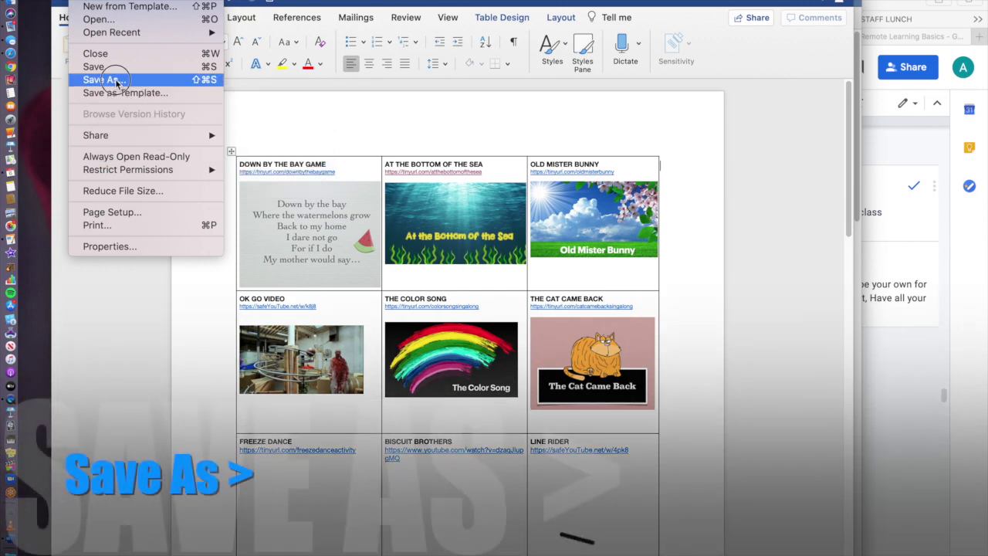
{"action": "left_click", "coordinate": [116, 80]}
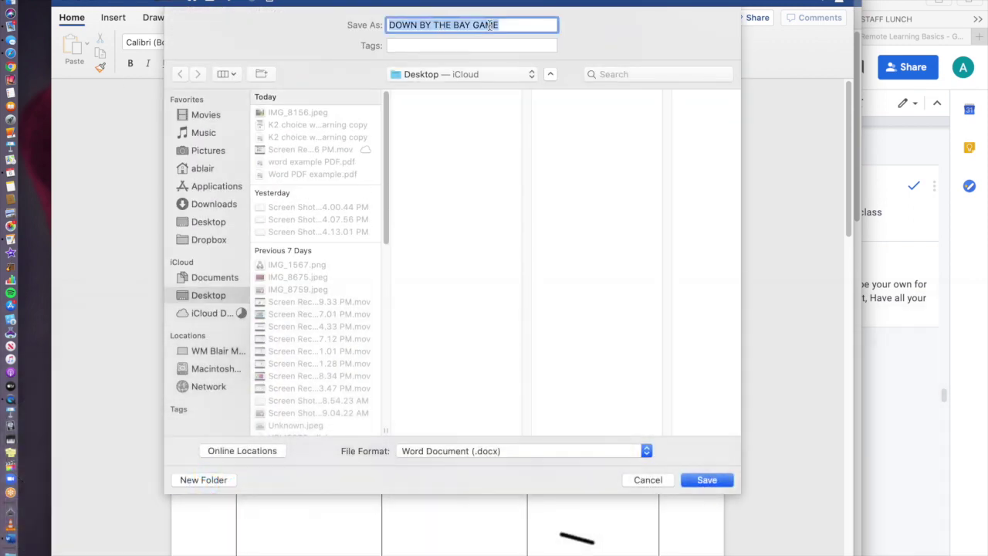
{"action": "type", "text": "ch"}
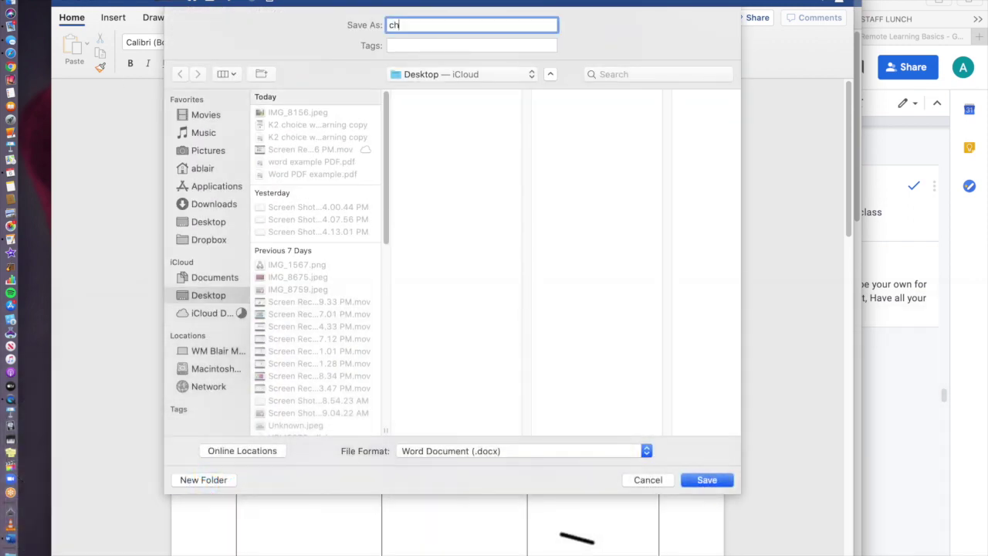
{"action": "type", "text": "oice board PDF"}
{"action": "left_click", "coordinate": [495, 451]}
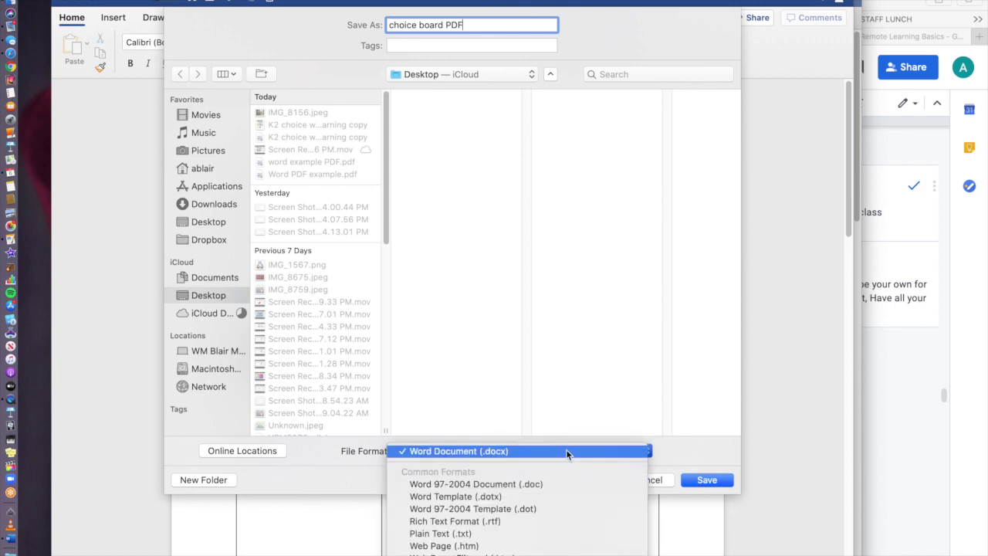
{"action": "scroll", "coordinate": [556, 501], "scroll_direction": "down", "scroll_amount": 3}
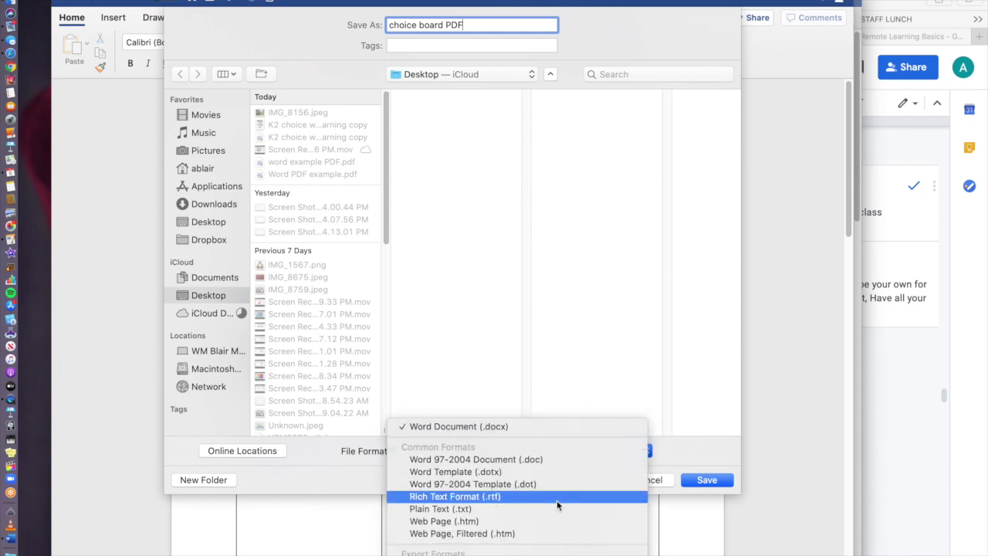
{"action": "scroll", "coordinate": [557, 501], "scroll_direction": "down", "scroll_amount": 1}
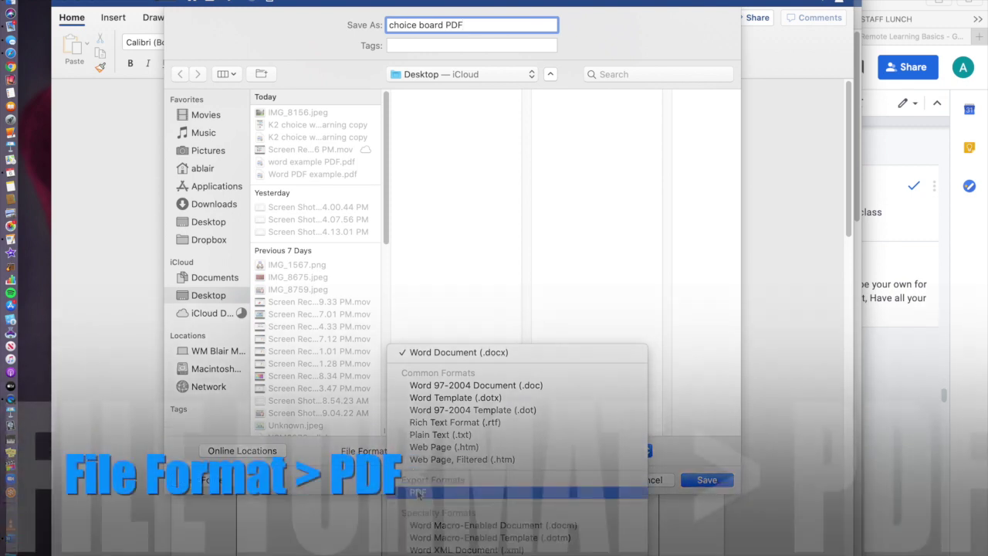
{"action": "left_click", "coordinate": [416, 493]}
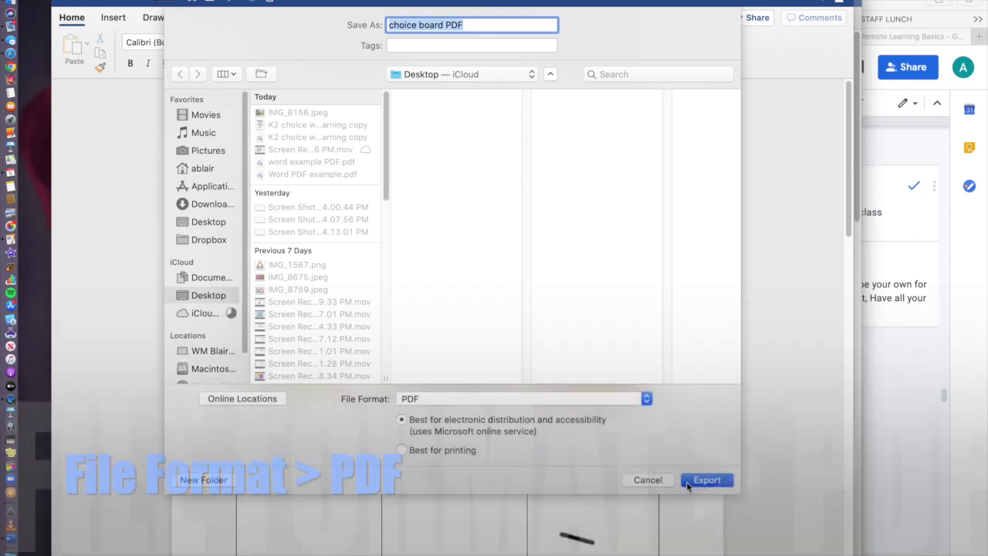
{"action": "left_click", "coordinate": [687, 482]}
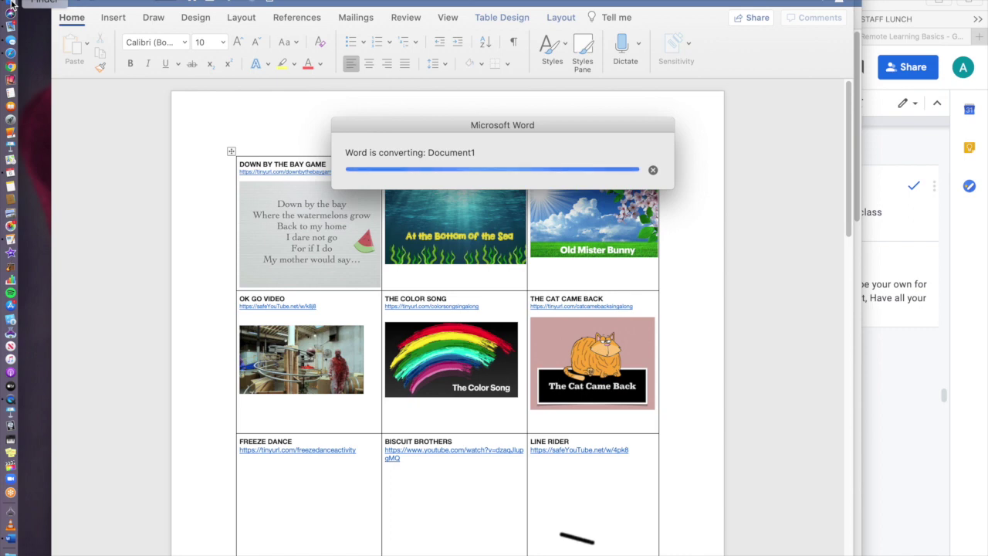
Select choice board PDF.pdf in Finder's Desktop folder.
{"action": "left_click", "coordinate": [10, 9]}
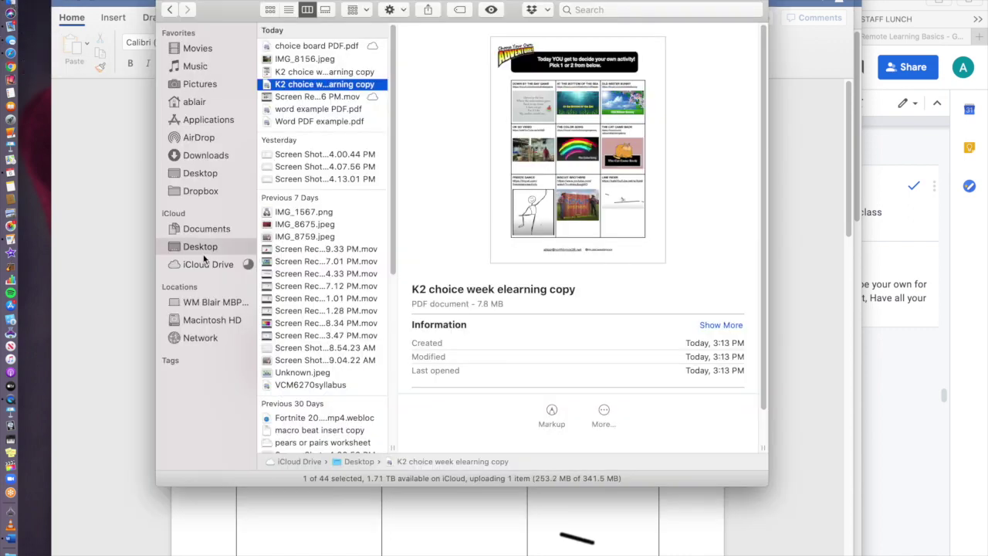
{"action": "left_click", "coordinate": [313, 46]}
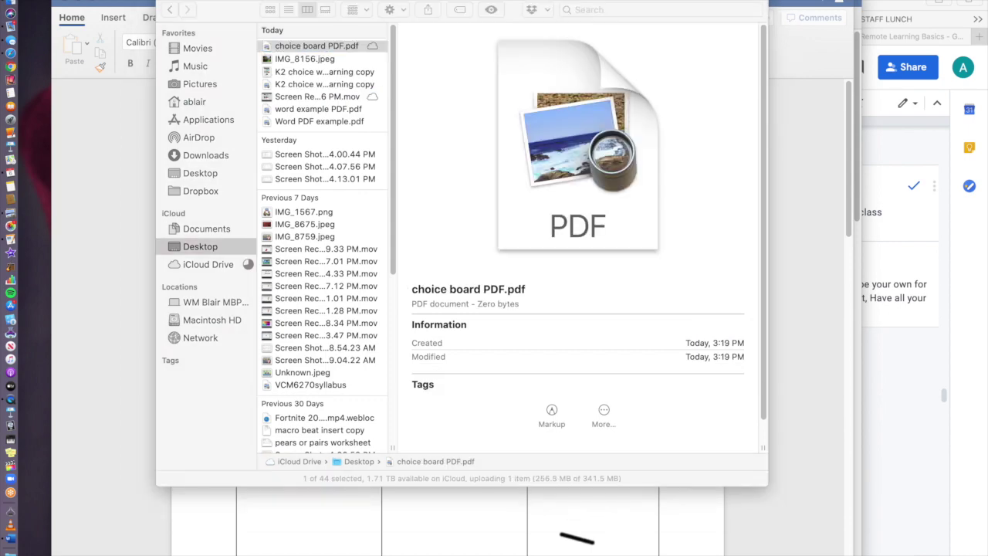
Open choice board PDF.pdf in Preview, check pages 2 and 1, then return to Word.
{"action": "key", "text": "super+o"}
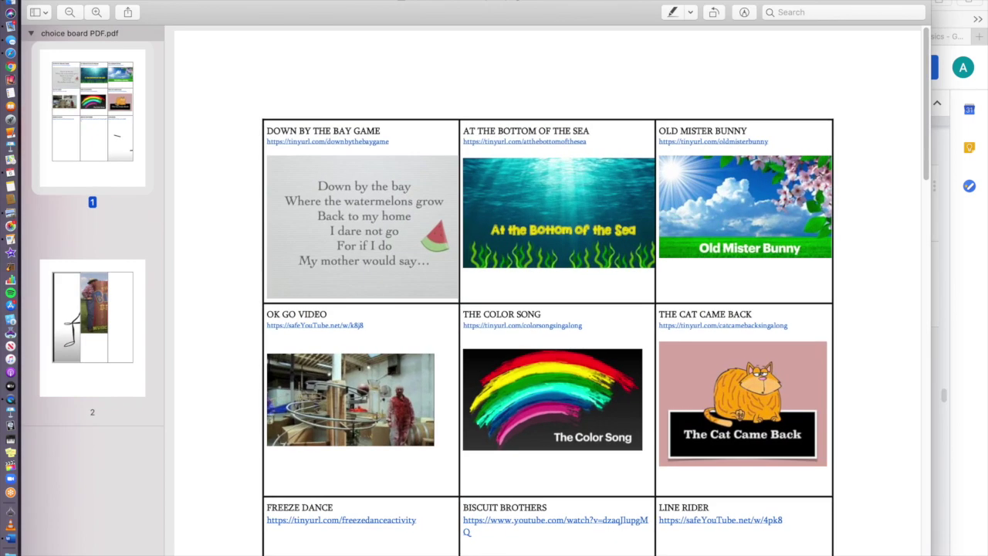
{"action": "left_click", "coordinate": [123, 334]}
{"action": "left_click", "coordinate": [119, 159]}
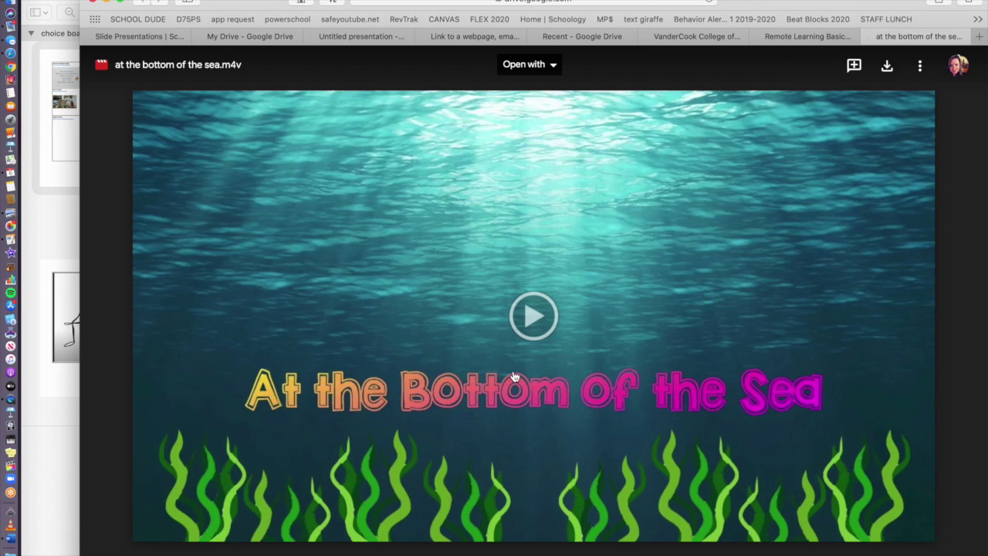
{"action": "left_click", "coordinate": [11, 538]}
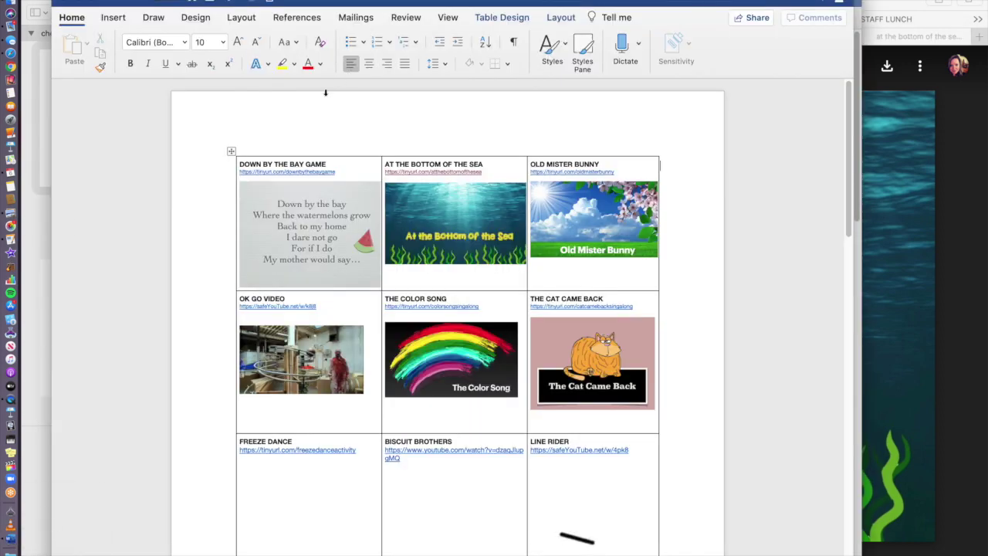